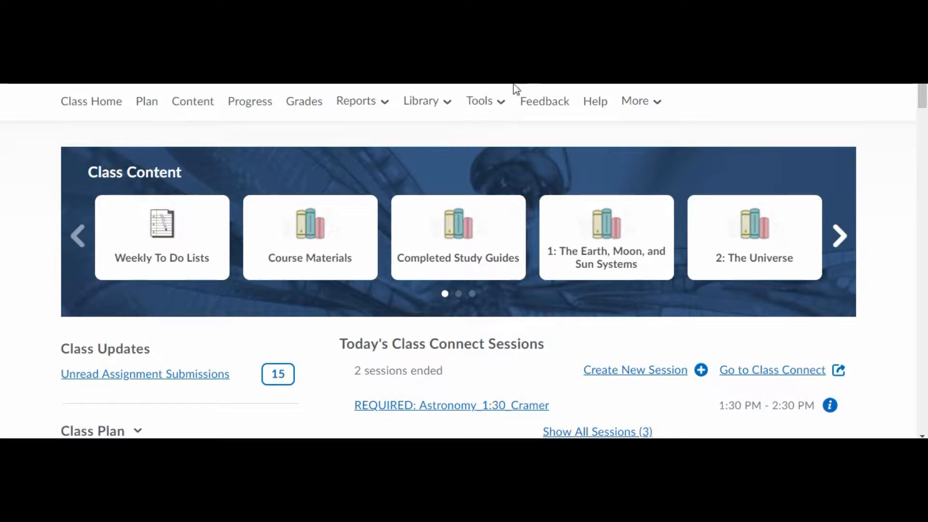
Open the course's Intelligent Agents list from the course administration page.
click(499, 102)
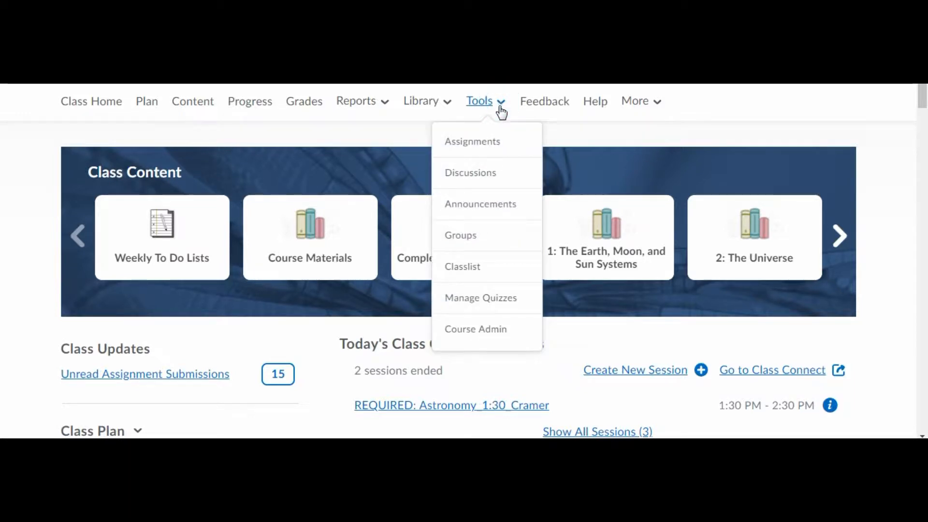
click(490, 336)
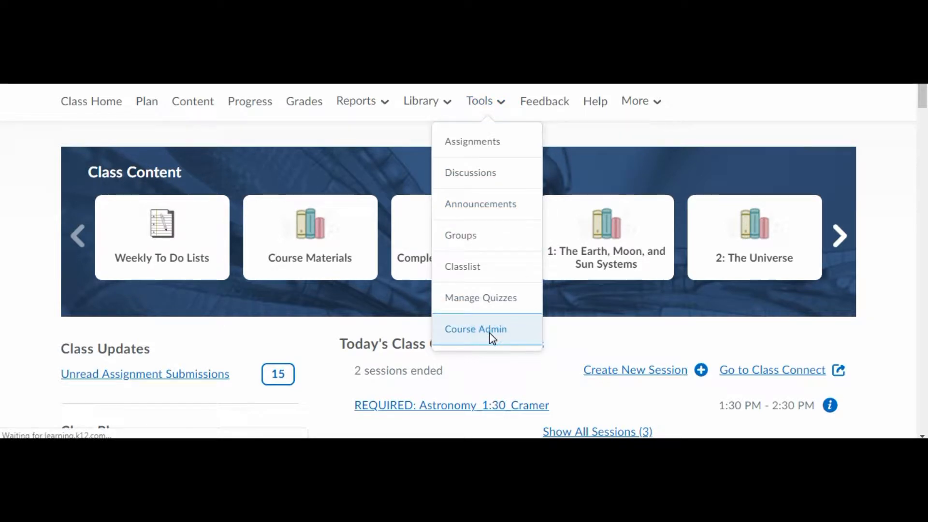
drag(922, 111, 923, 239)
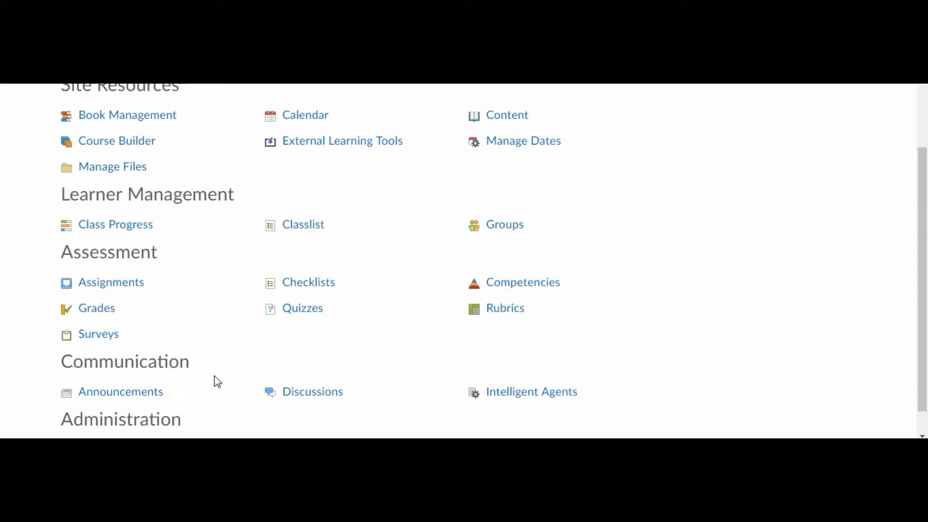
click(510, 398)
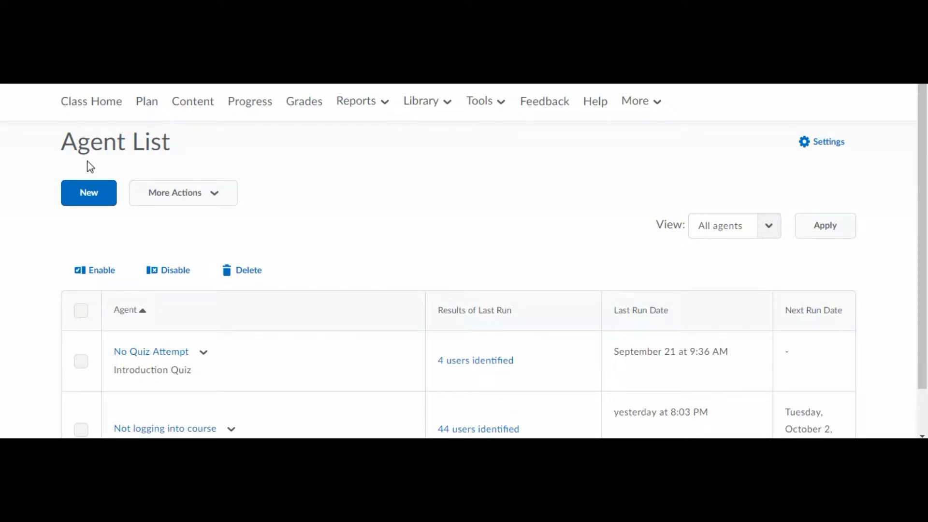
Create a new intelligent agent named "Missing Unit 1 Test".
click(90, 193)
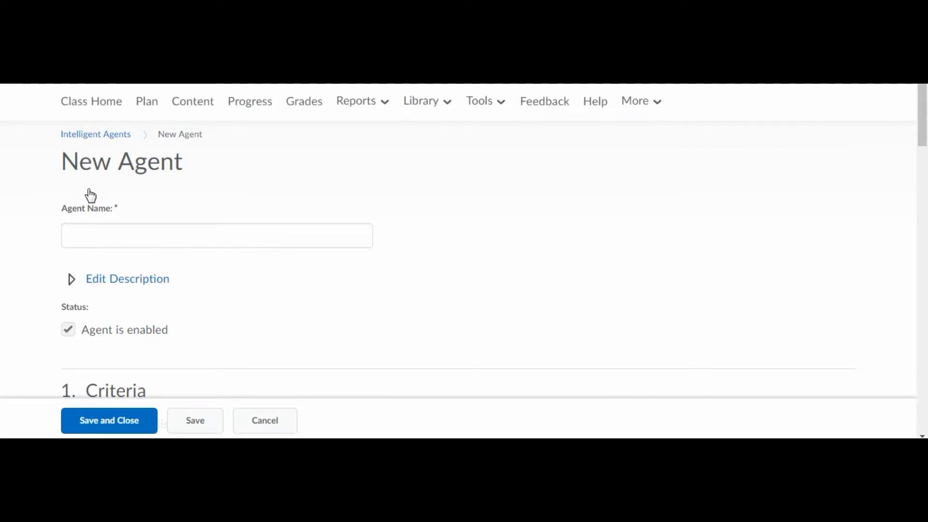
click(122, 233)
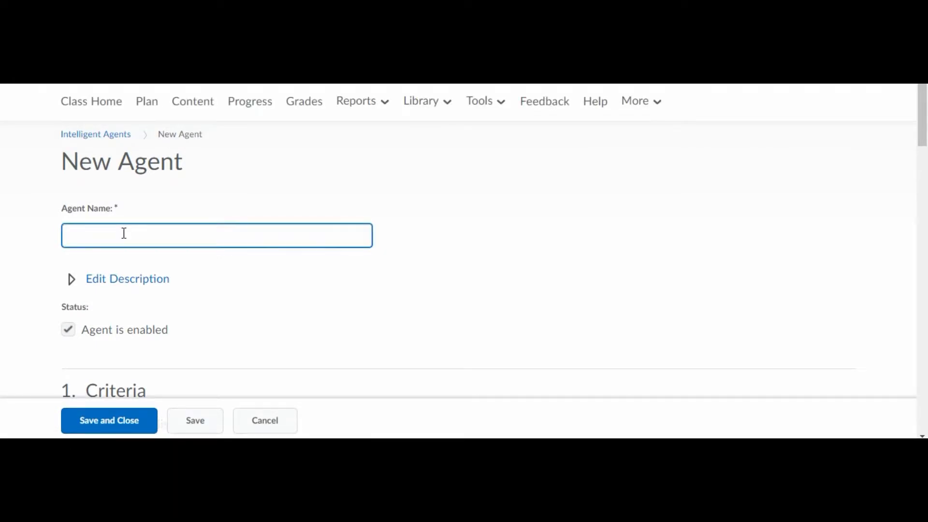
text(Missing Unit)
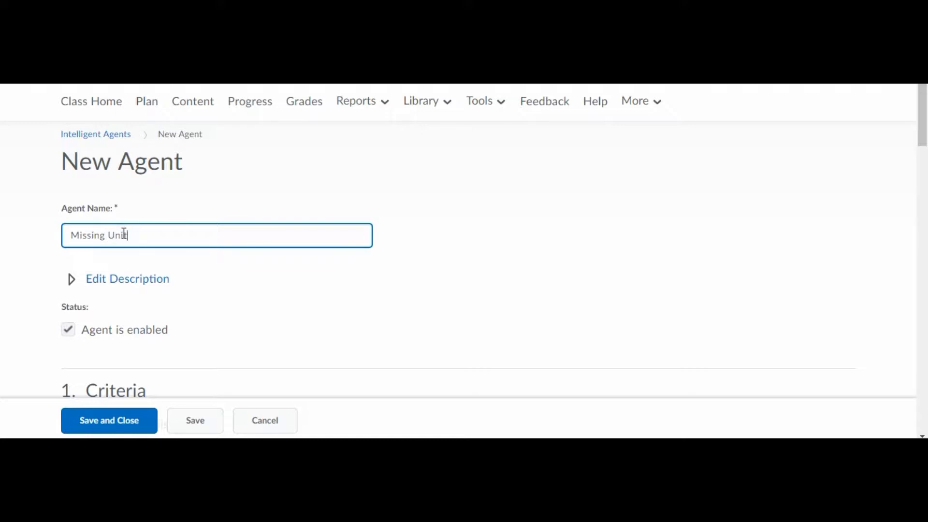
text( 1 Test)
Start a new release condition for the agent with the condition type "Grade value on a grade item".
scroll(2, 124, down, 1)
scroll(1, 127, down, 6)
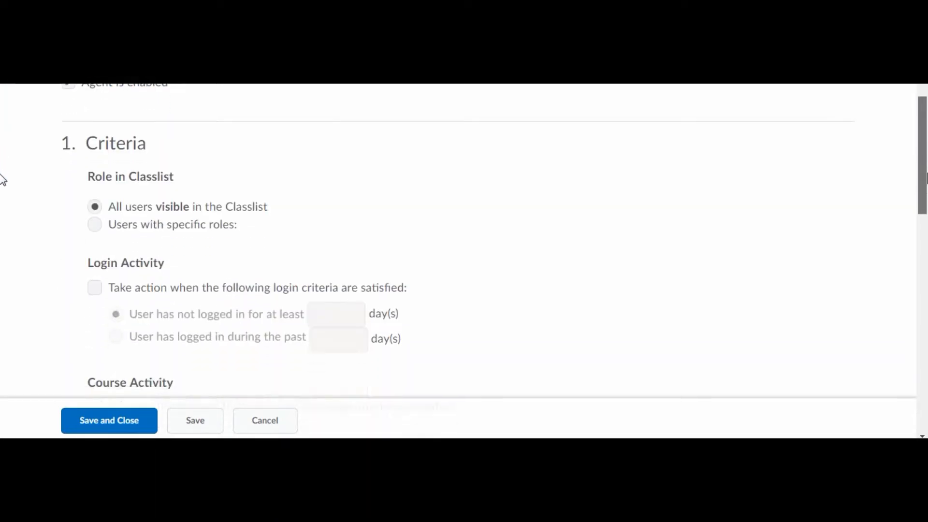
scroll(2, 212, down, 3)
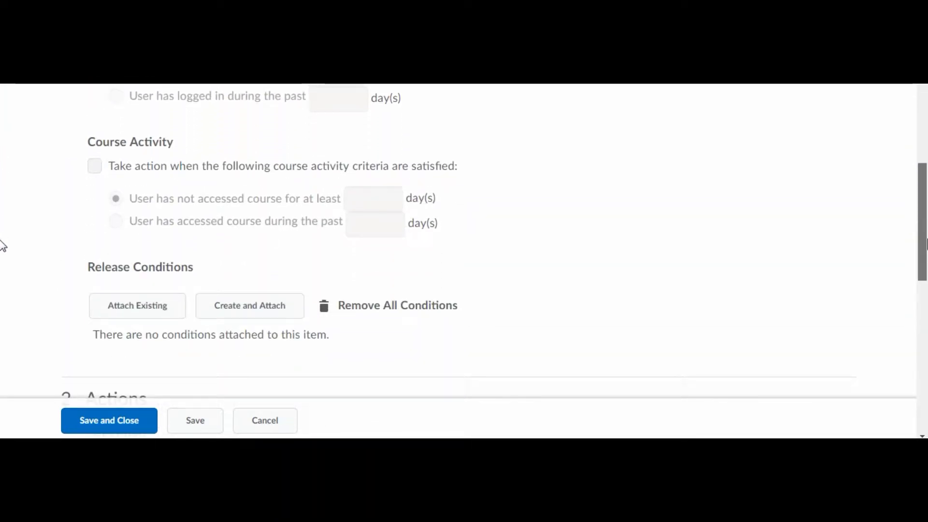
click(262, 315)
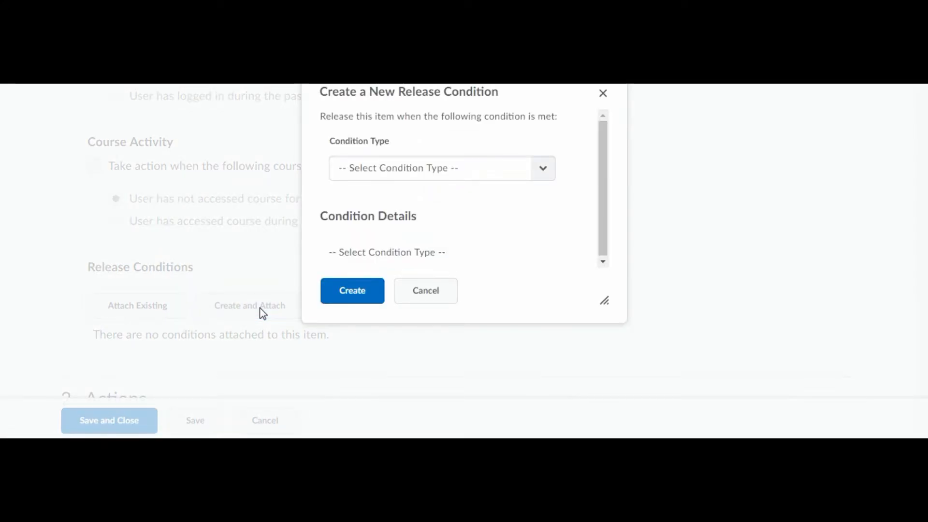
click(546, 172)
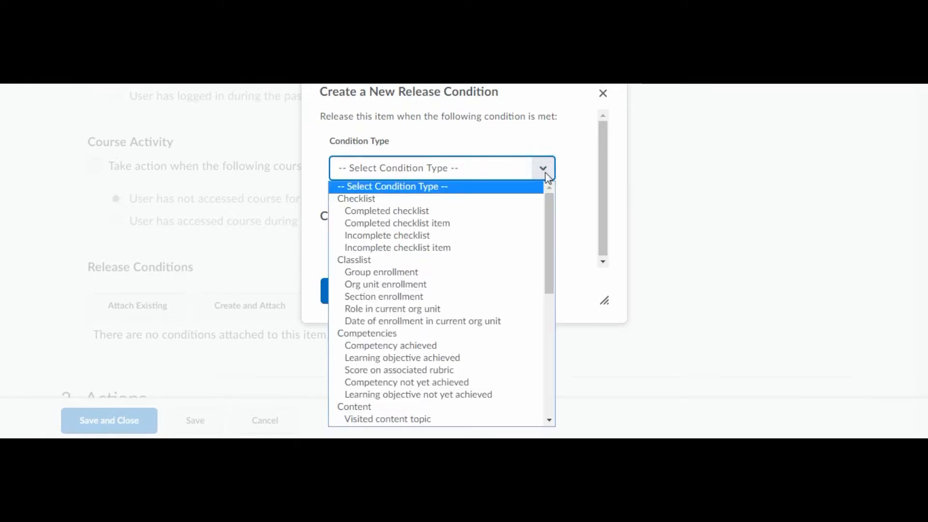
drag(549, 203, 553, 332)
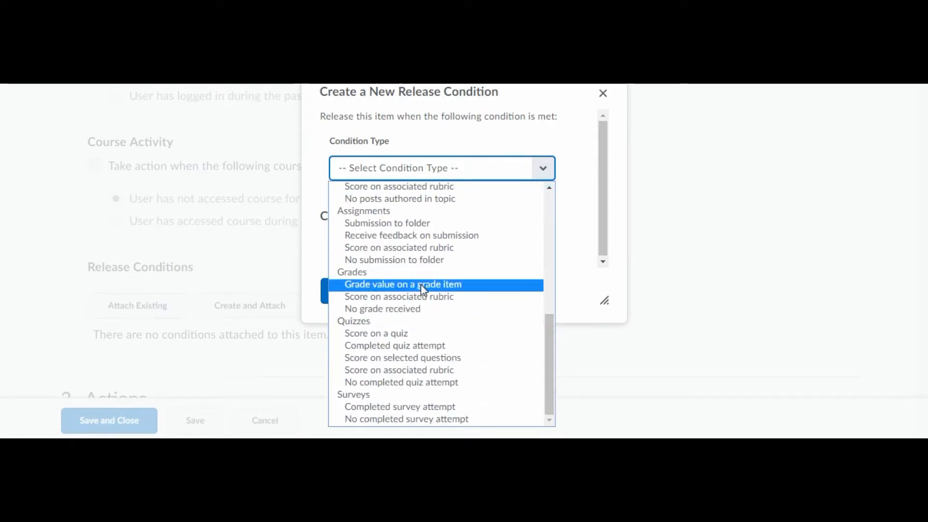
click(449, 285)
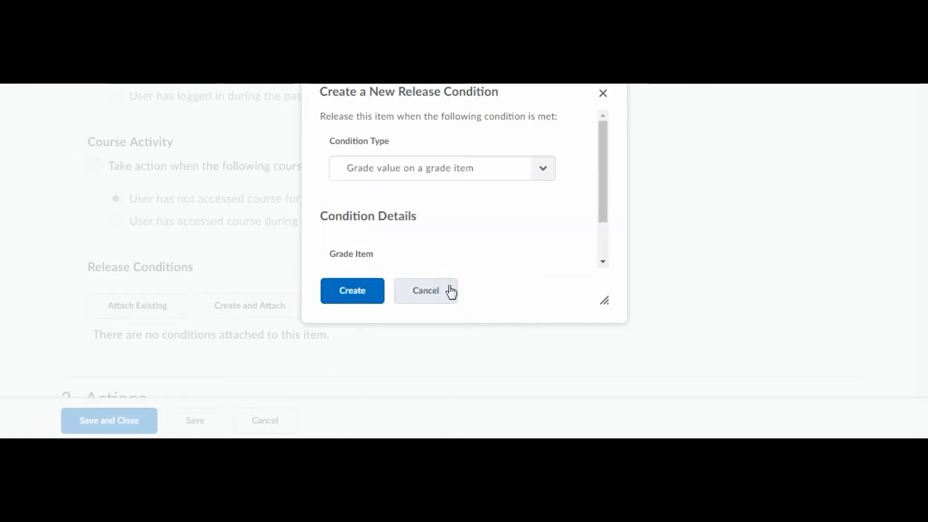
Set the condition to grade item Unit 1 Test with a grade <= 0 % and attach it to the agent.
drag(603, 178, 607, 259)
click(466, 231)
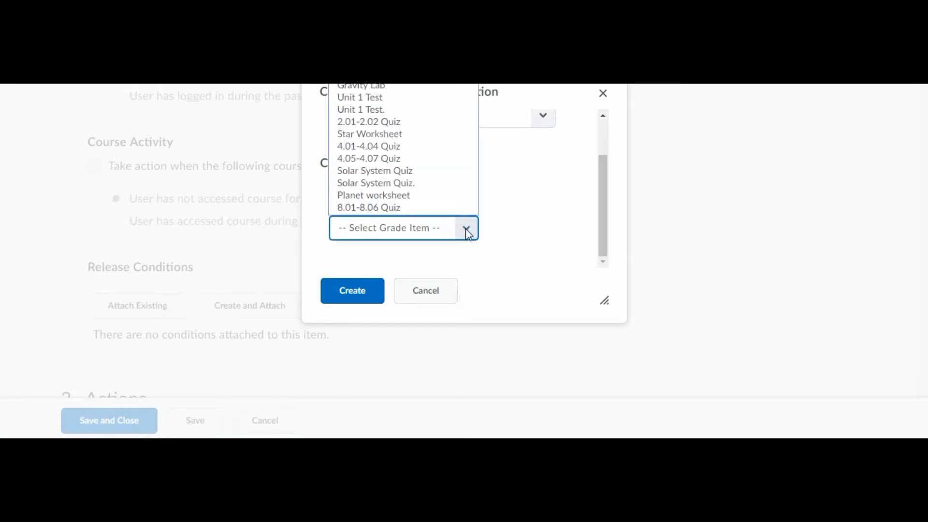
click(429, 101)
drag(602, 190, 610, 249)
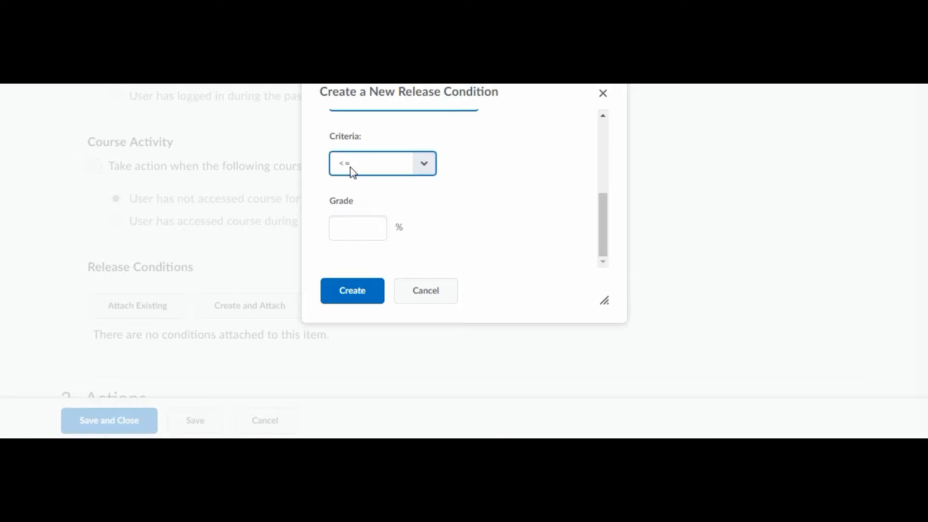
click(364, 227)
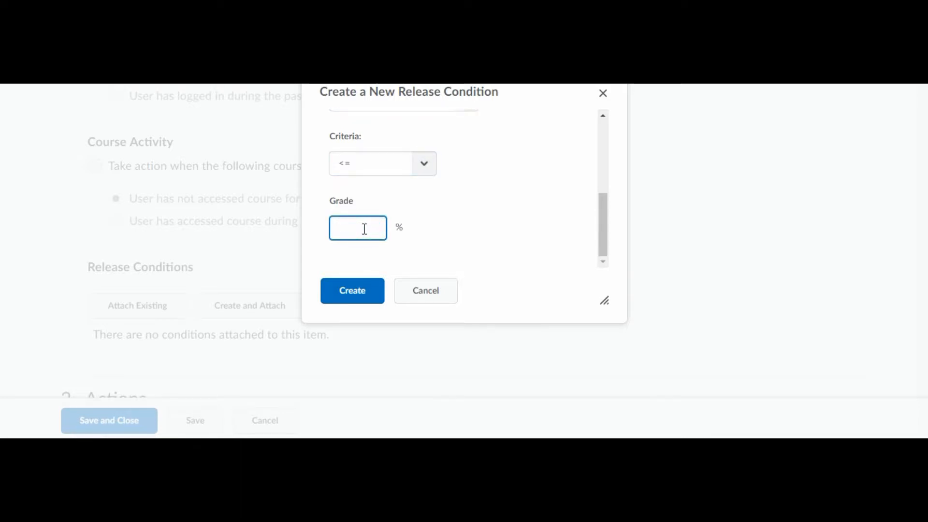
text(0)
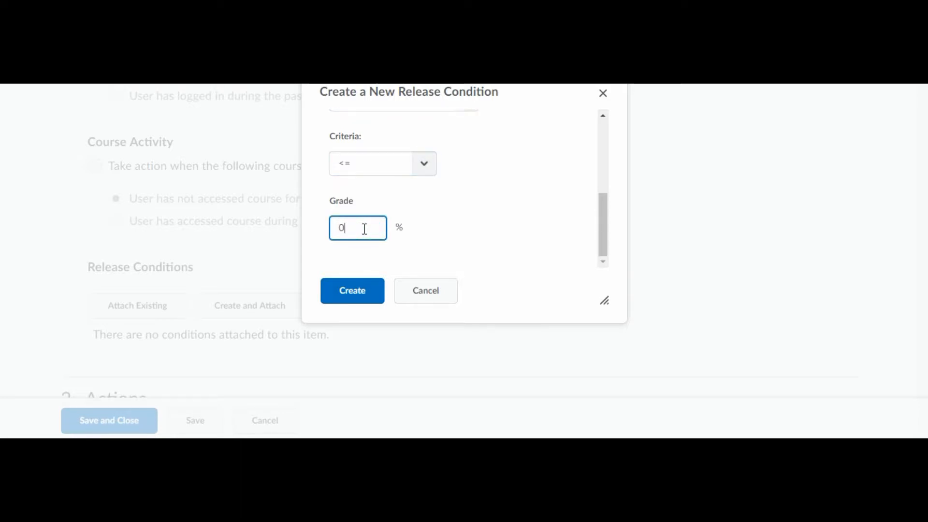
click(359, 292)
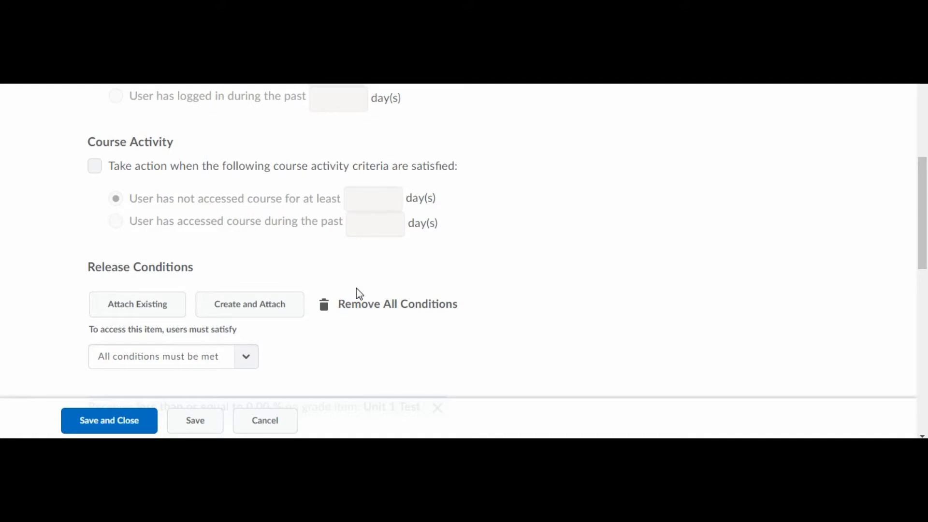
Enable sending an email when the agent's criteria are satisfied.
scroll(3, 261, down, 4)
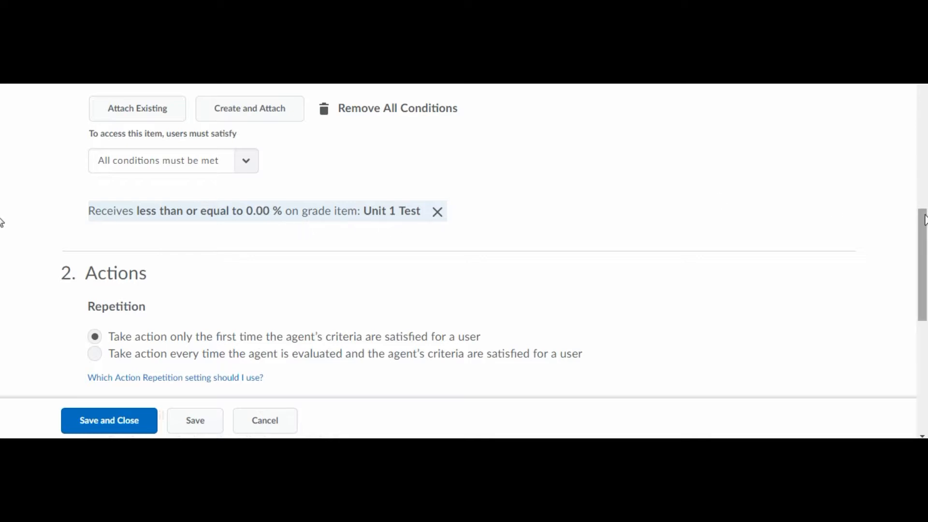
scroll(2, 222, down, 3)
scroll(2, 254, down, 2)
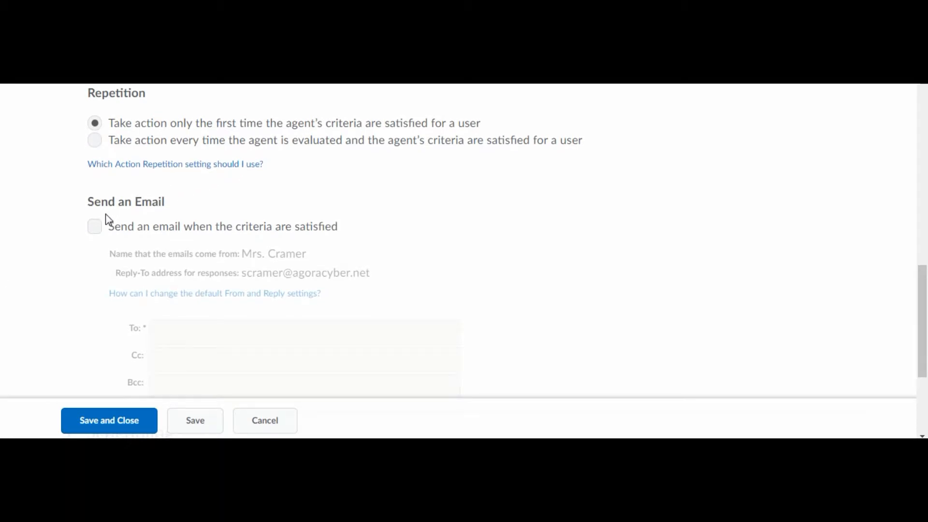
click(96, 231)
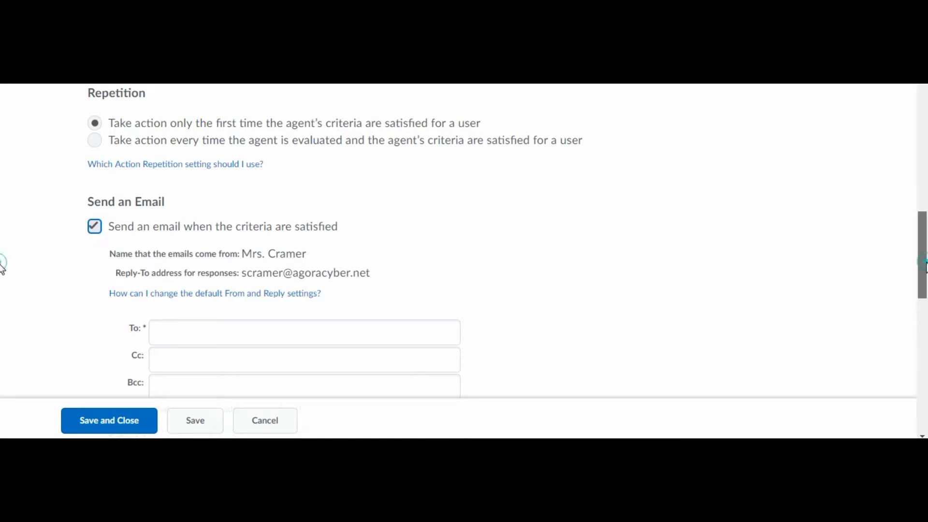
Look up the special email addresses and copy {InitiatingUser} into the email's To field.
scroll(2, 271, down, 1)
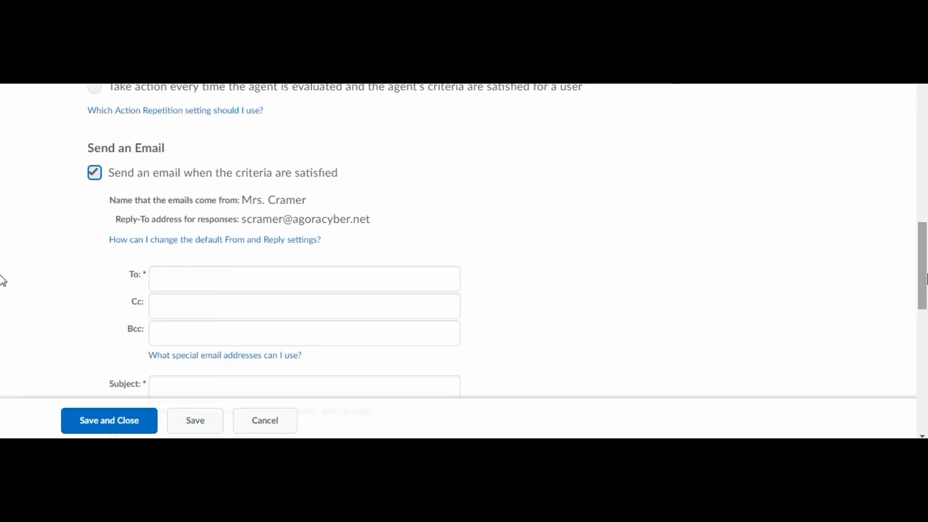
click(217, 271)
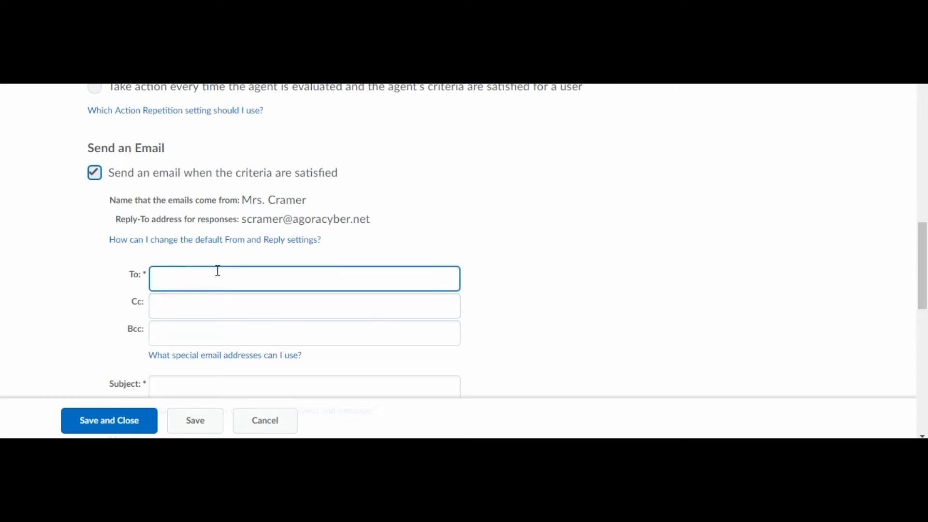
click(236, 357)
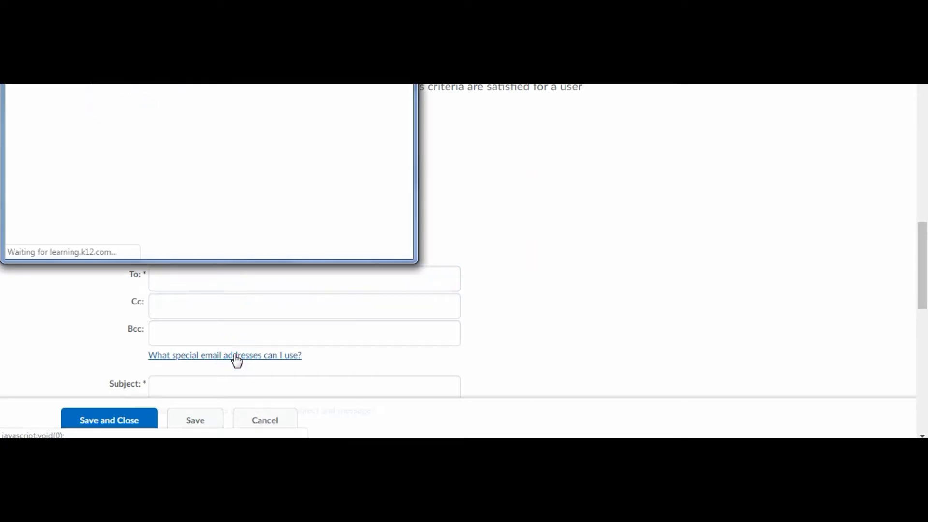
drag(208, 0, 629, 68)
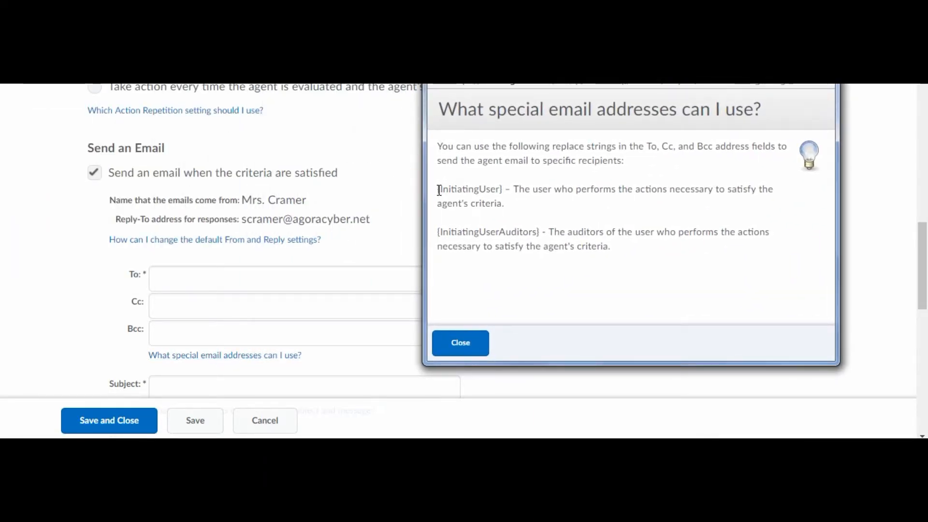
drag(439, 190, 504, 189)
key(ctrl+c)
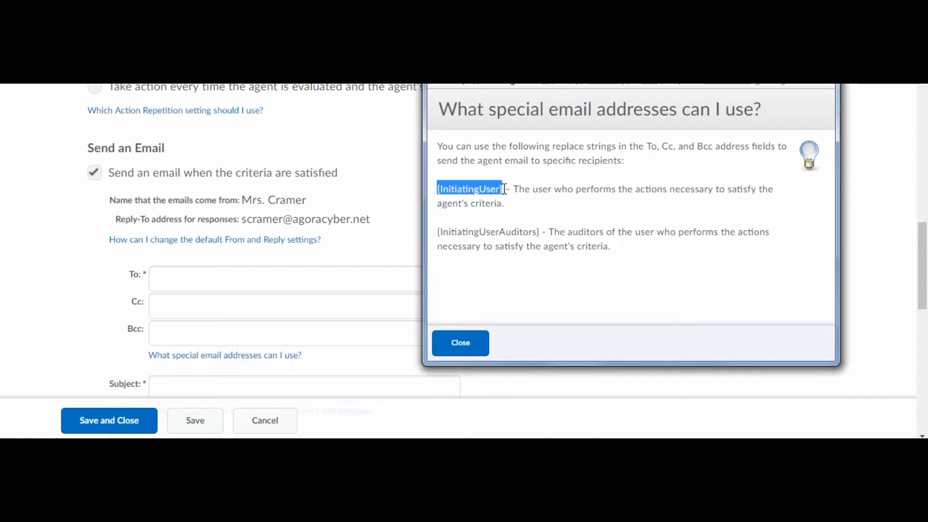
click(242, 274)
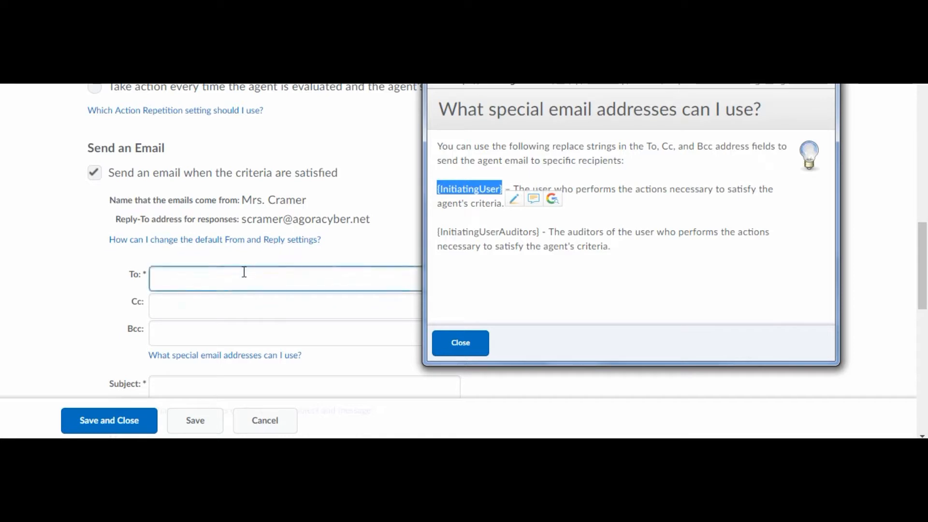
key(ctrl+v)
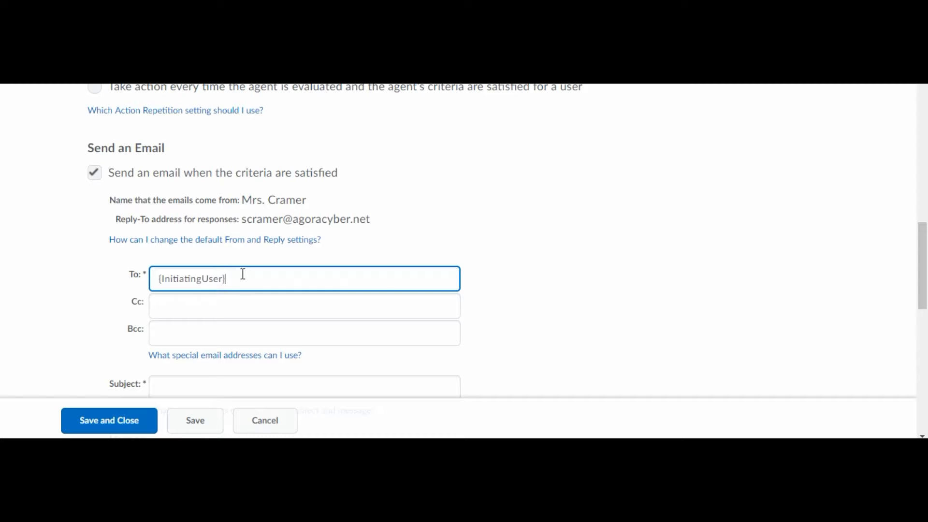
Set the email's subject to "You are missing Unit 1 Test".
drag(923, 261, 923, 298)
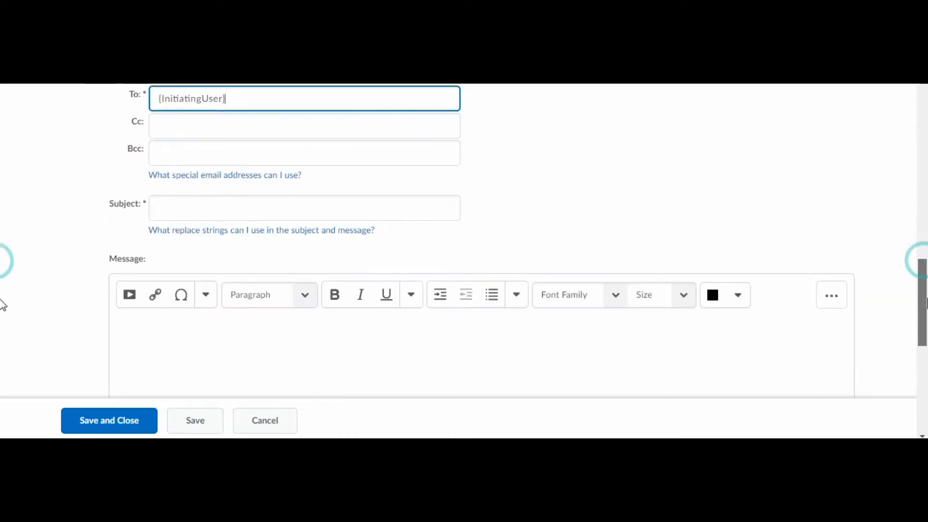
click(296, 204)
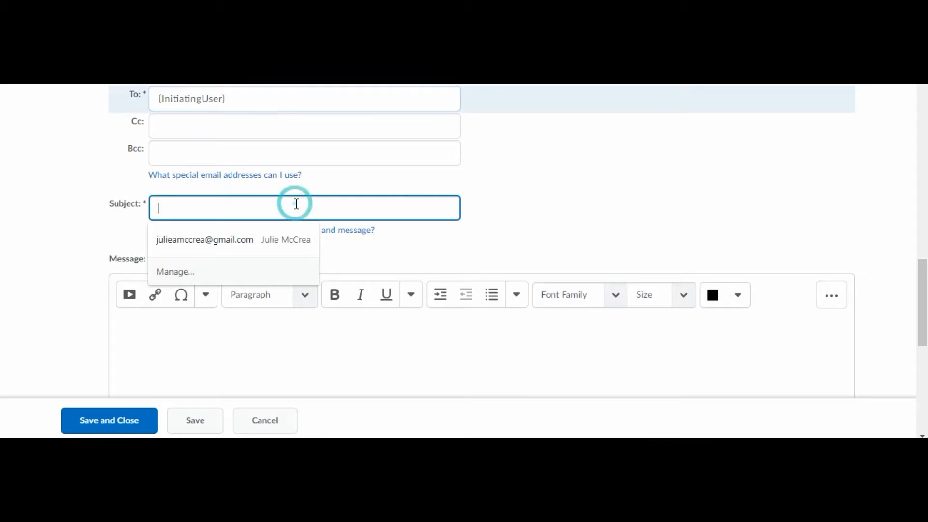
text(You are mis)
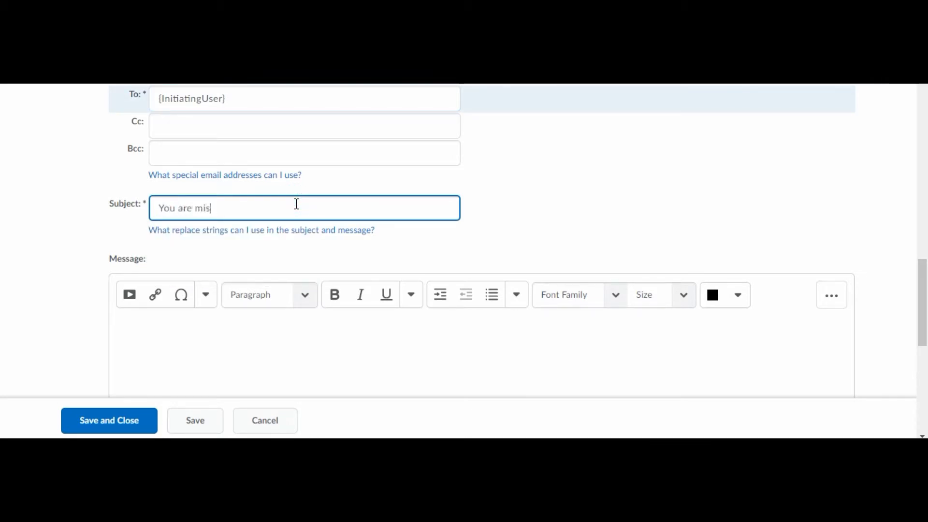
text(singn g Unit 1 Test)
Fill the email message with the uncompleted Unit 1 exam reminder, greeting the student with {InitiatingUserFirstName}, and highlight that replace string.
click(209, 333)
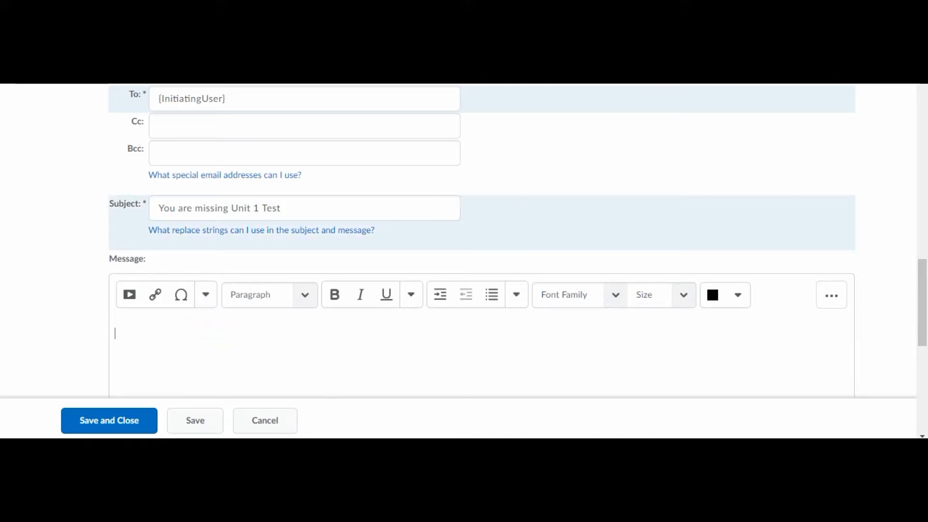
mouse_move(186, 447)
click(186, 447)
click(261, 371)
text(Hello, {InitiatingUserFirstName}, I hope you are doing well!  As of today, you have not completed your Unit 1 exam.  There is still time to complete this exam.  Be sure to review your study guide and watch the exam review below before completing your exam.  If you have questions, please reach out to me.  Once you complete the exam, your grade will be adjusted in the gradebook. As a reminder, please strive to complete your work on time.  Our live sessions correspond with the weekly calendar and will help you with all of your assignments.  If you are absent or require more time, please contact me immediately so we can work together in ensuring you are successful! Mrs. McCrea)
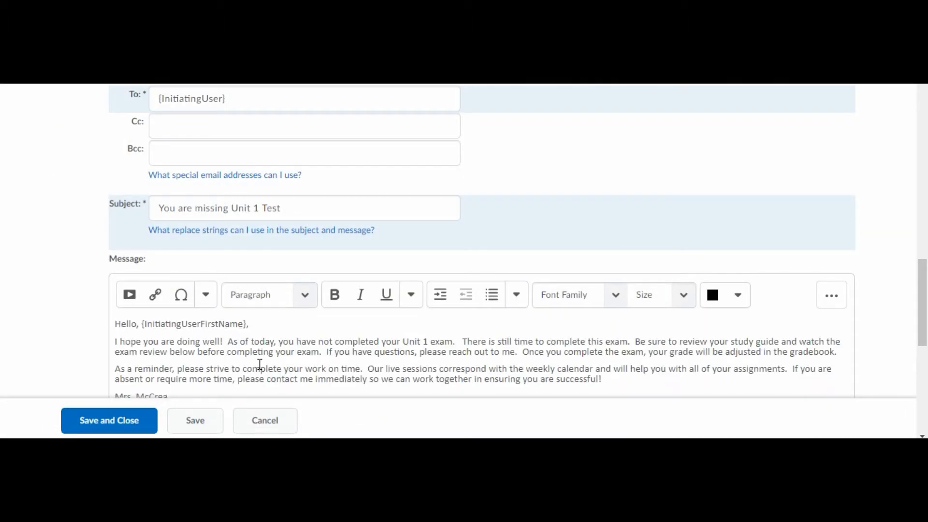
scroll(922, 265, down, 3)
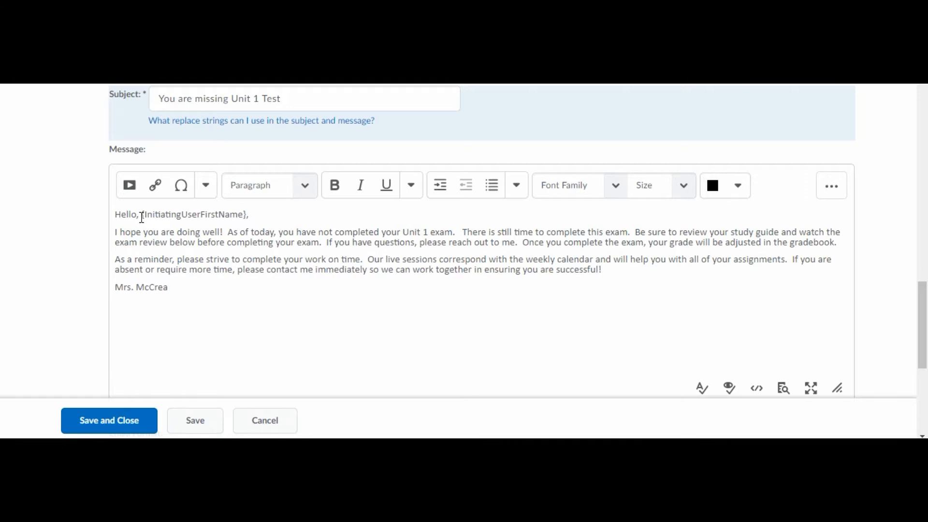
drag(141, 216, 247, 215)
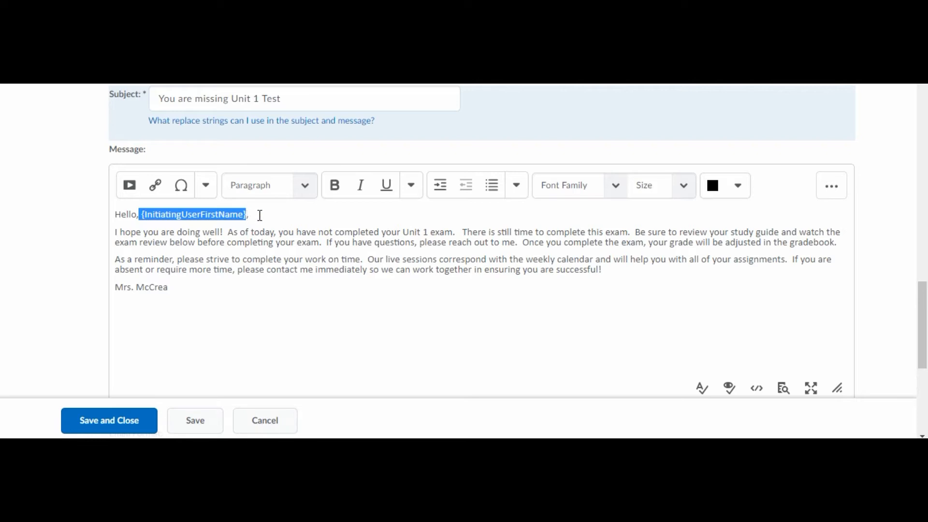
Set the agent's repetition to take action only the first time its criteria are satisfied for a user, and save and close the agent.
click(260, 215)
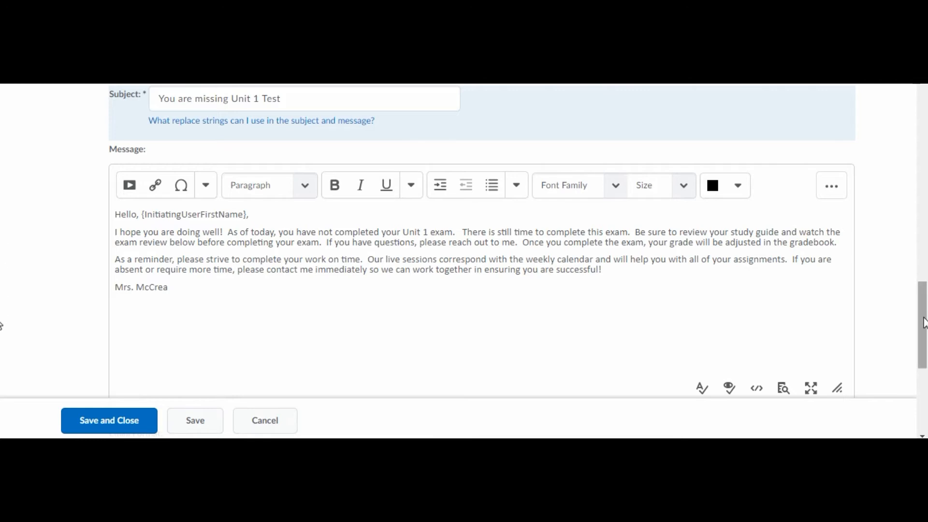
drag(923, 323, 924, 395)
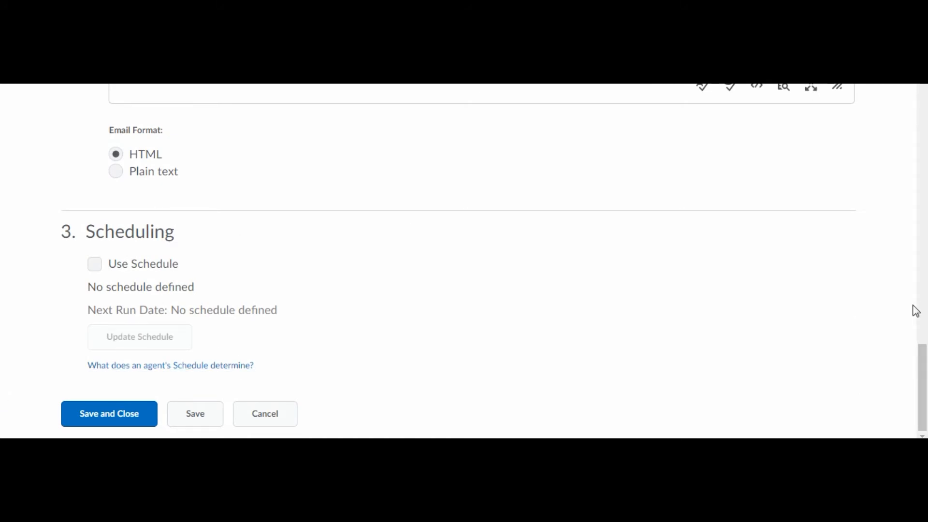
drag(924, 354, 907, 213)
click(142, 216)
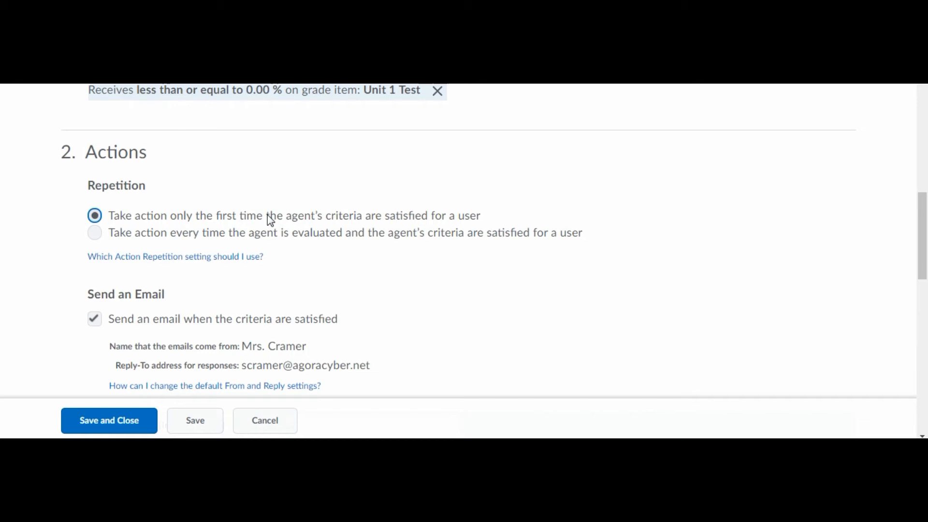
drag(925, 223, 925, 387)
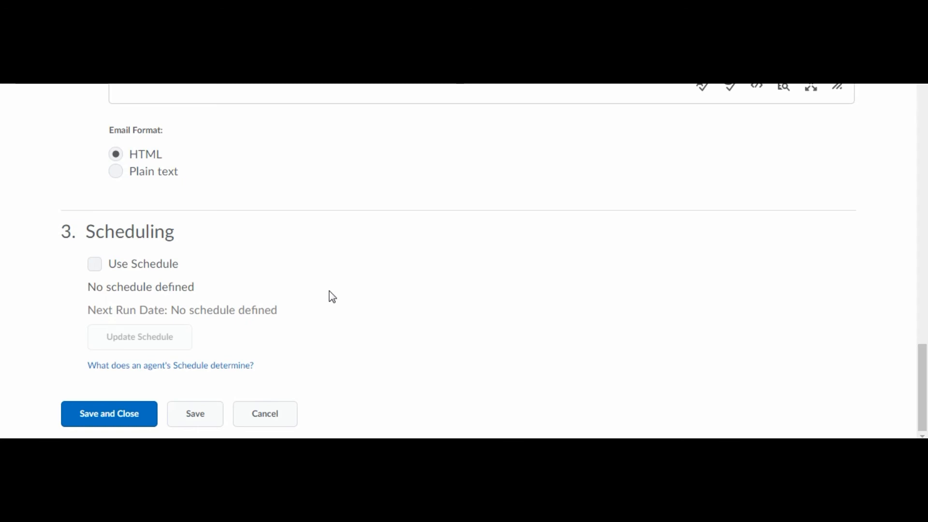
click(123, 420)
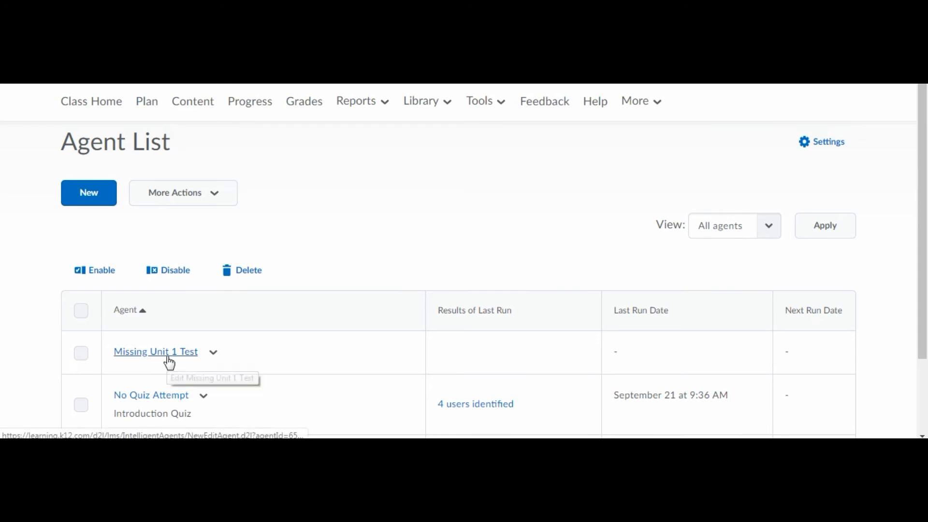
View the actions available for the Missing Unit 1 Test agent, including Practice Run and Run Now, without running it.
click(213, 353)
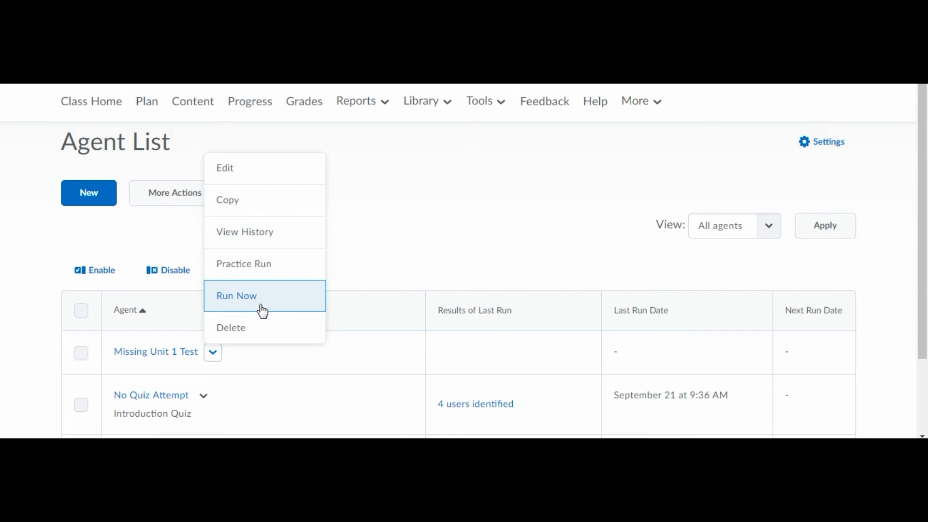
click(439, 237)
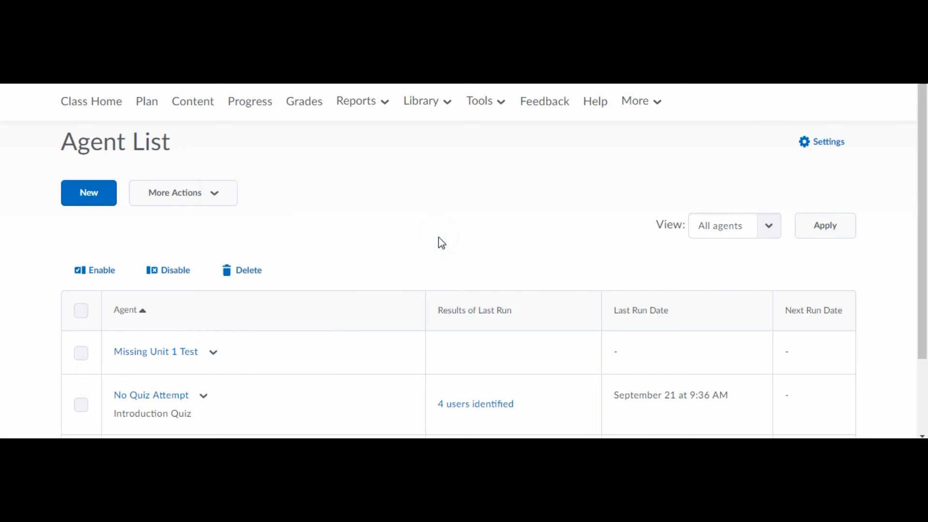